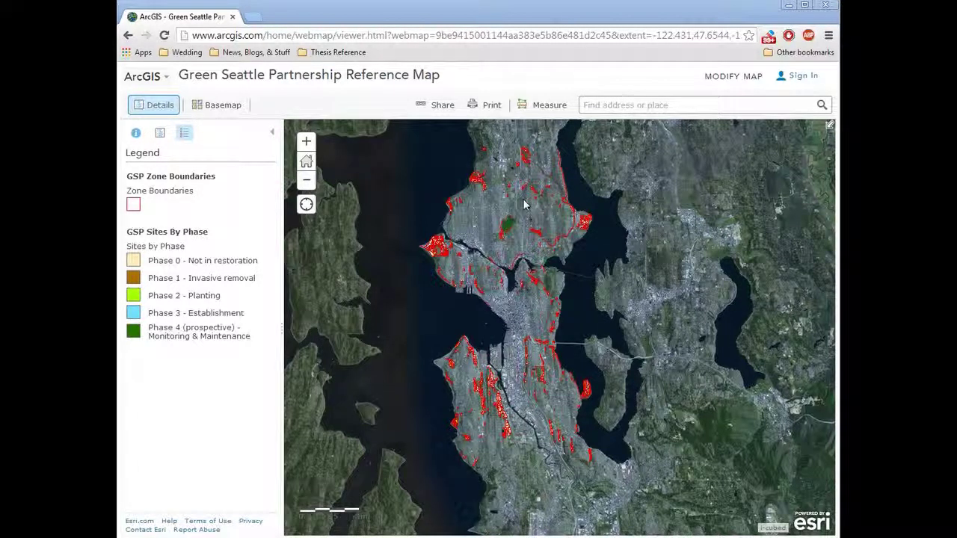
Zoom in toward downtown Seattle and West Seattle so restoration site outlines show
left_click_drag(393, 259, 427, 271)
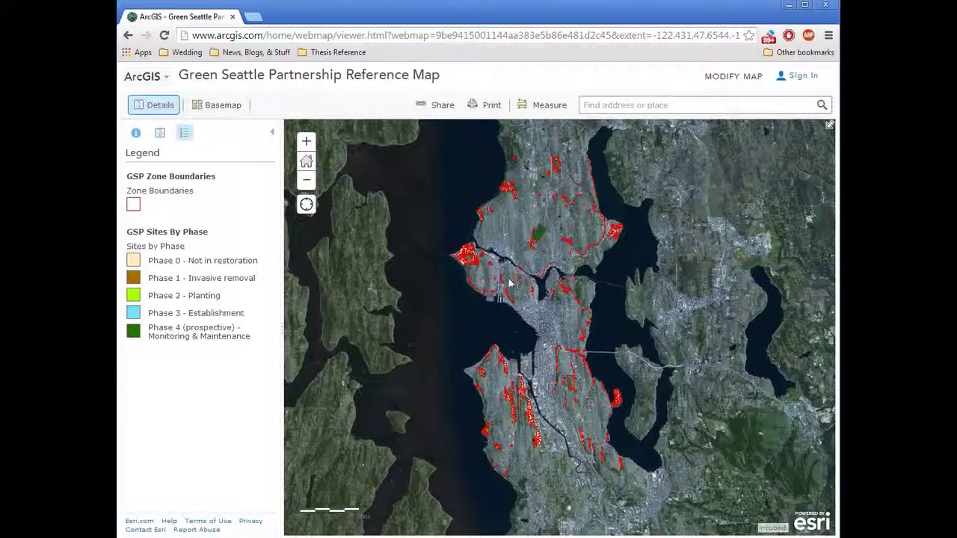
left_click(307, 141)
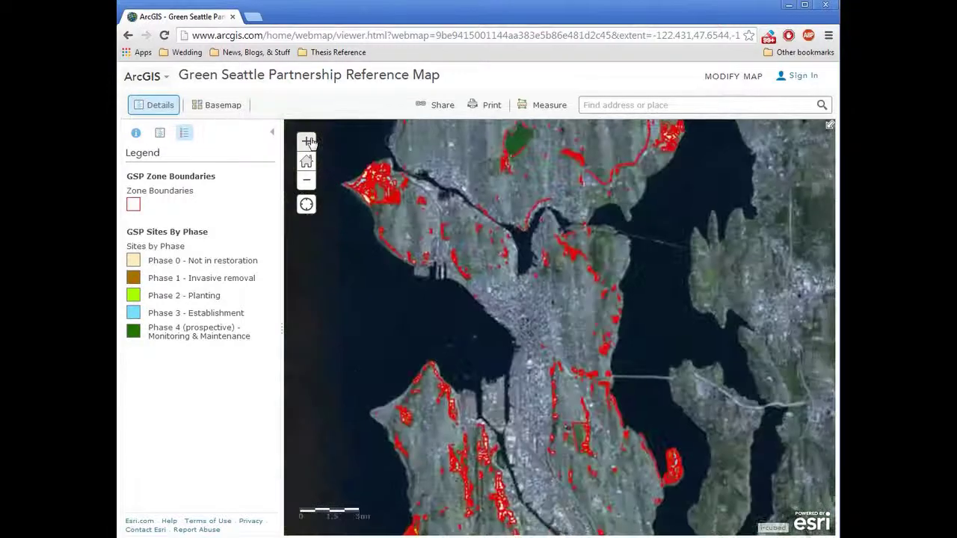
left_click(306, 180)
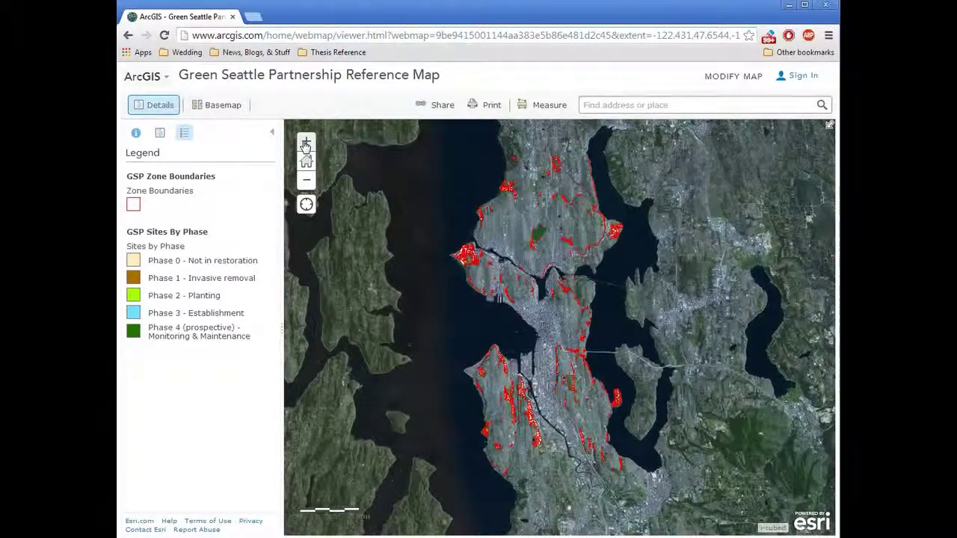
left_click(306, 141)
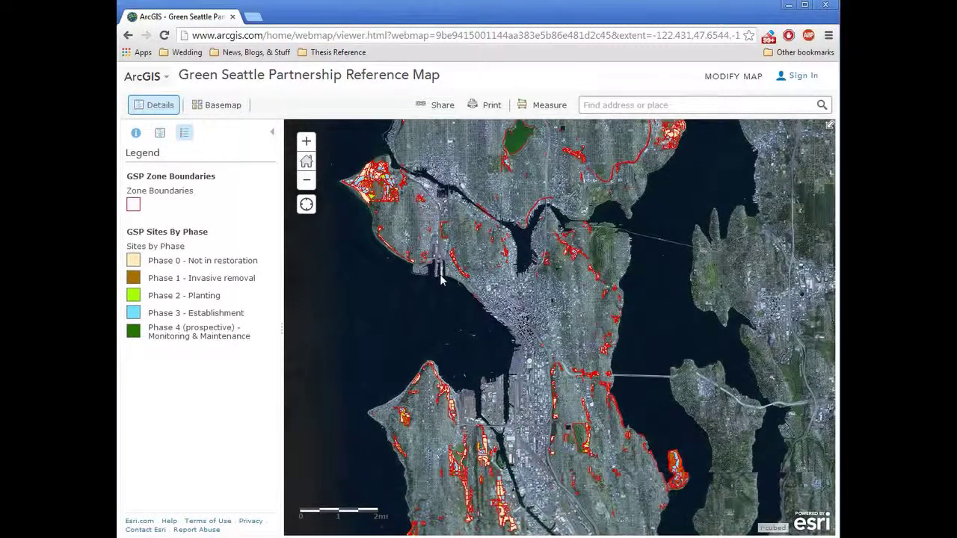
scroll(440, 275, "up", 2)
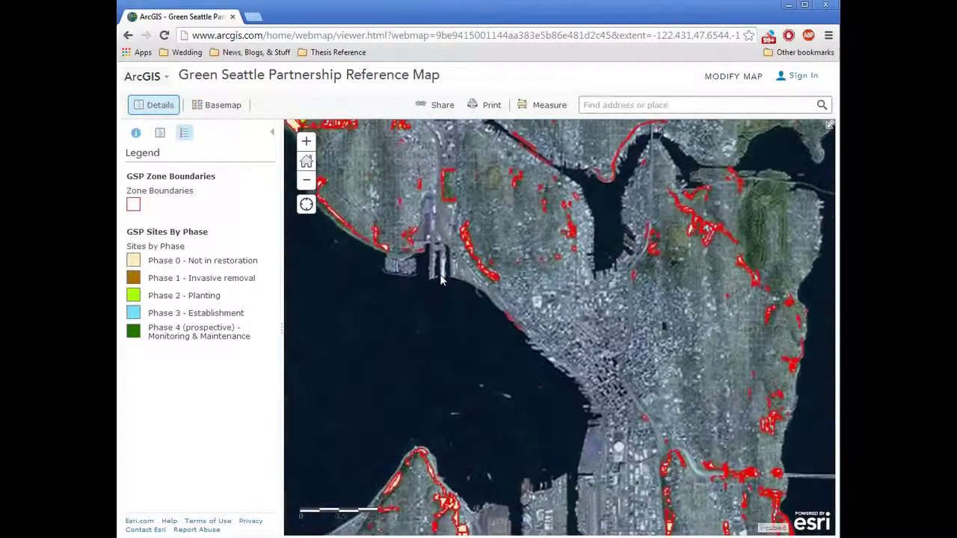
scroll(441, 280, "up", 2)
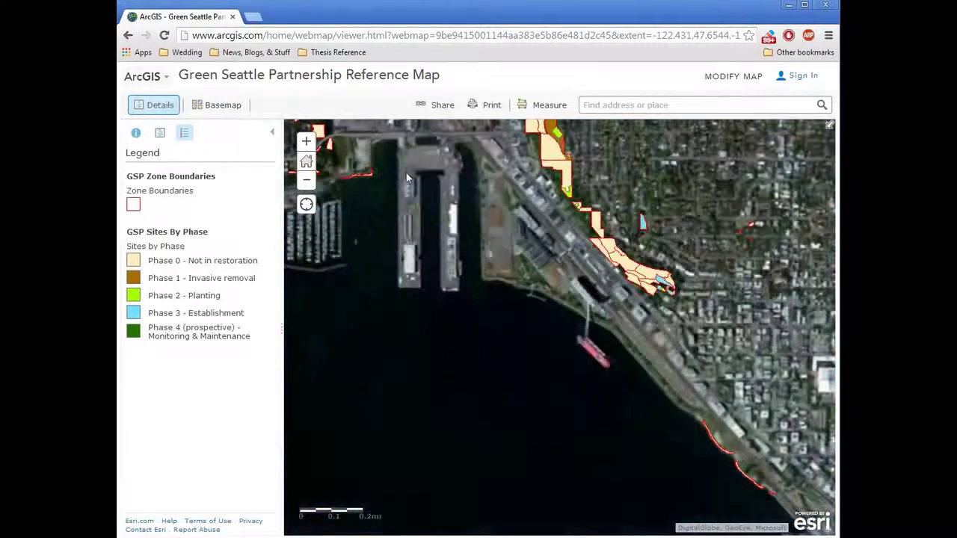
scroll(406, 173, "down", 3)
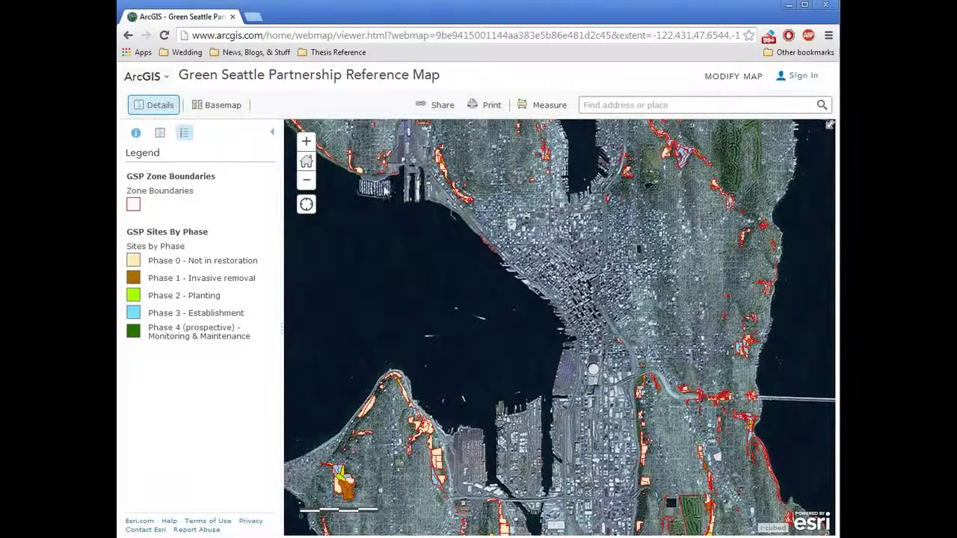
Pan to Magnolia and zoom deep into Discovery Park at roughly 100 ft scale
left_click_drag(390, 199, 625, 433)
left_click_drag(593, 370, 585, 400)
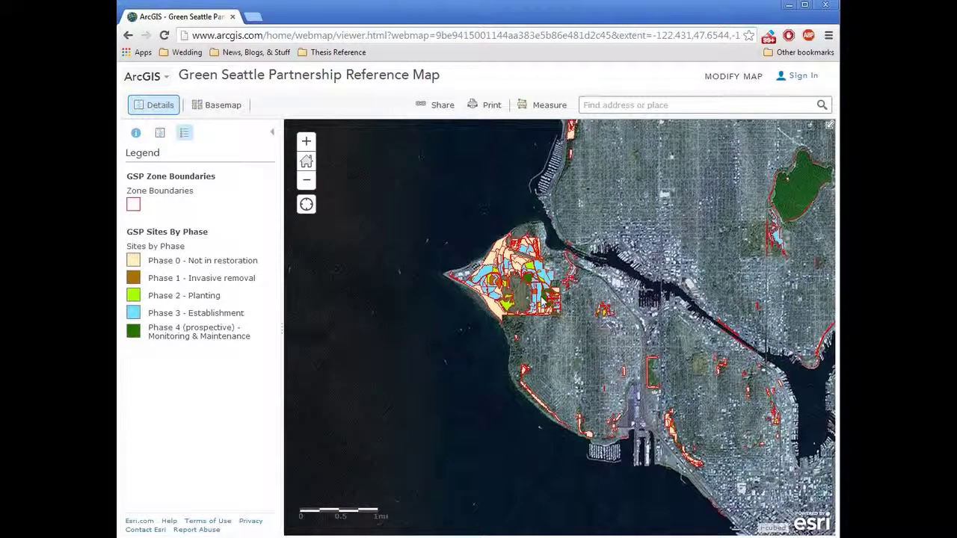
scroll(522, 283, "up", 1)
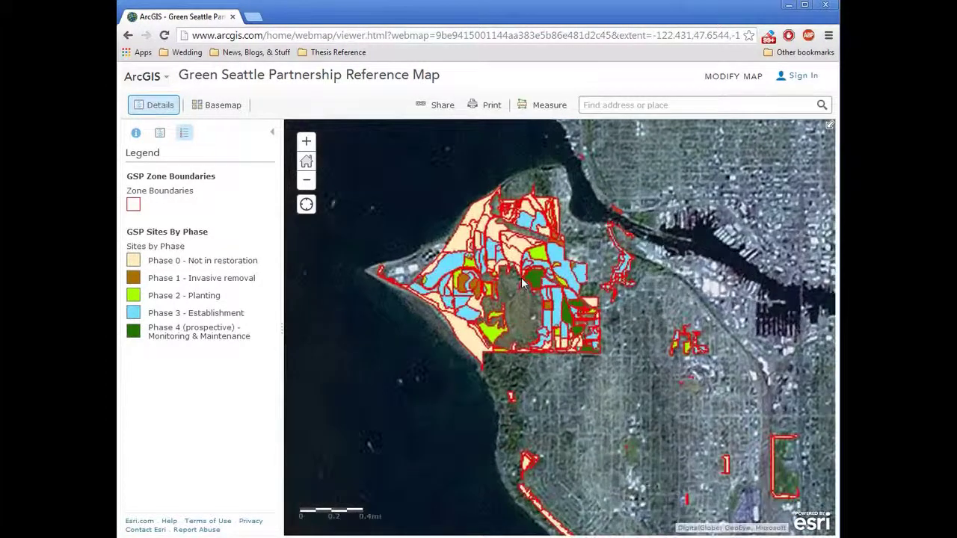
scroll(522, 283, "up", 1)
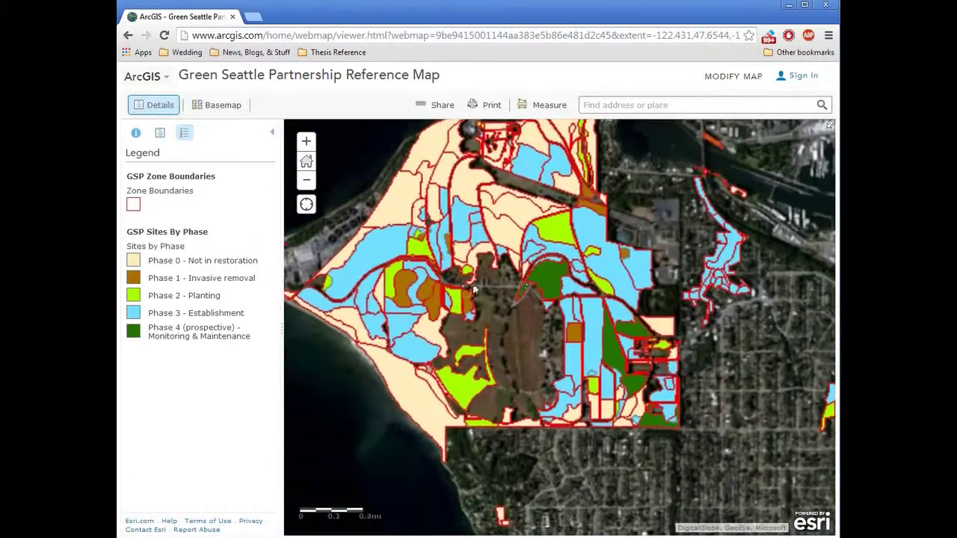
scroll(505, 301, "up", 3)
scroll(606, 391, "up", 2)
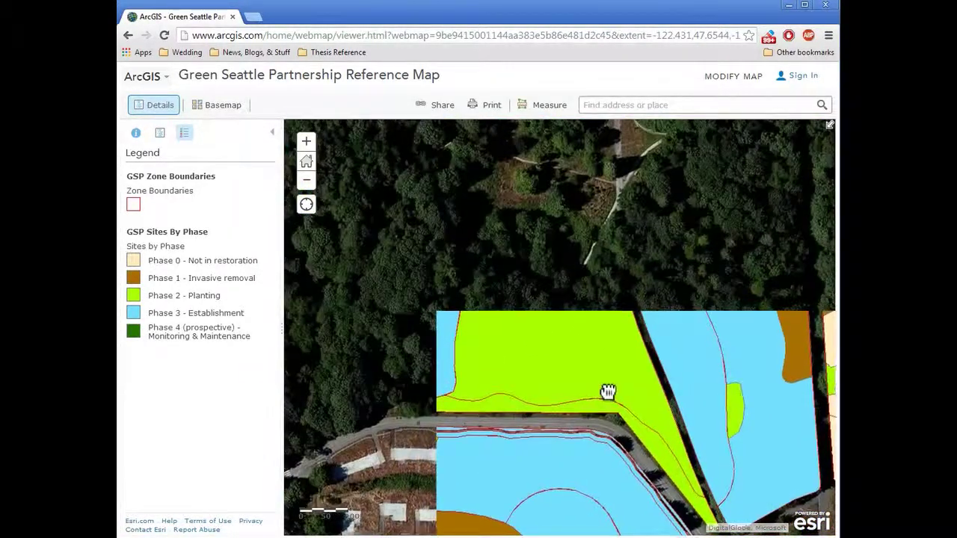
scroll(576, 325, "down", 1)
scroll(556, 317, "up", 1)
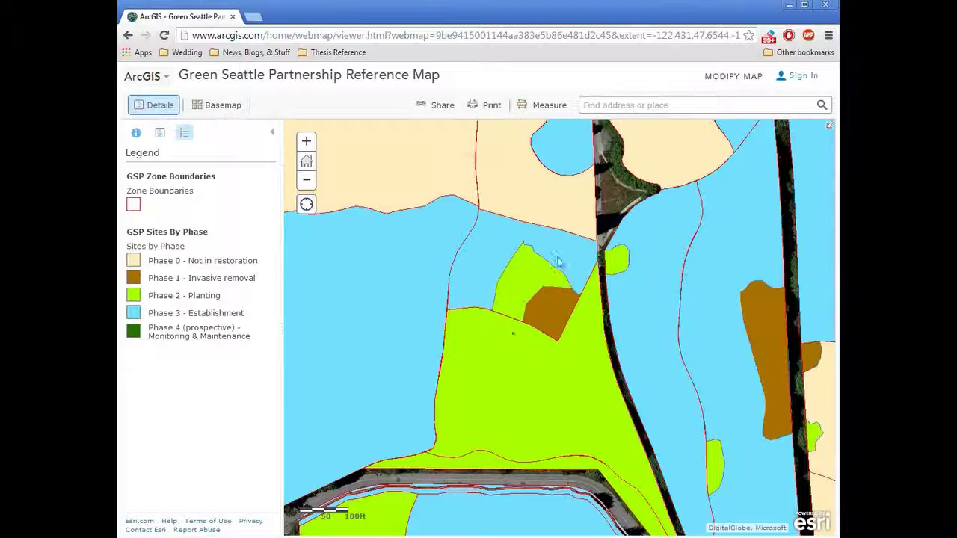
Open the Hidden Valley Loop Trail North Bluff zone popup showing its 1.30-acre area
left_click(550, 309)
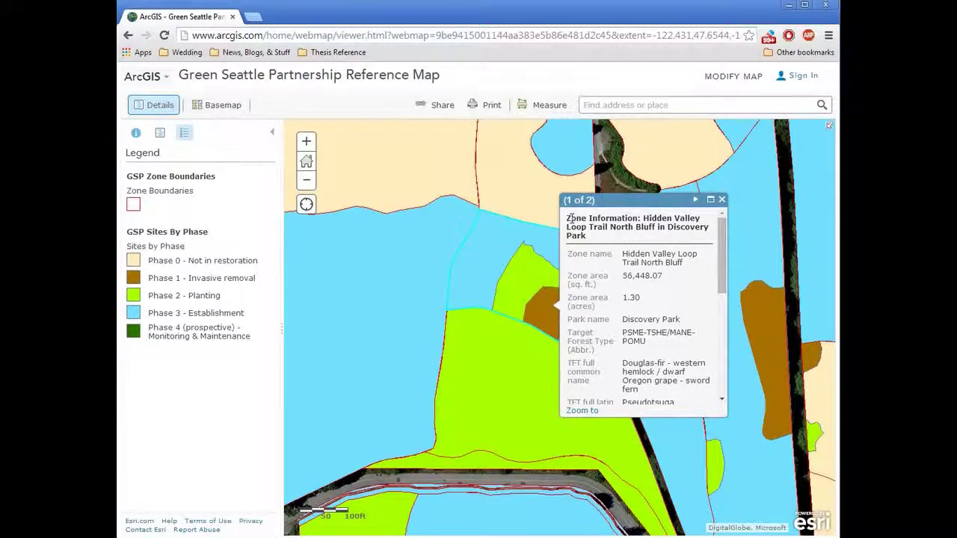
left_click_drag(567, 222, 637, 220)
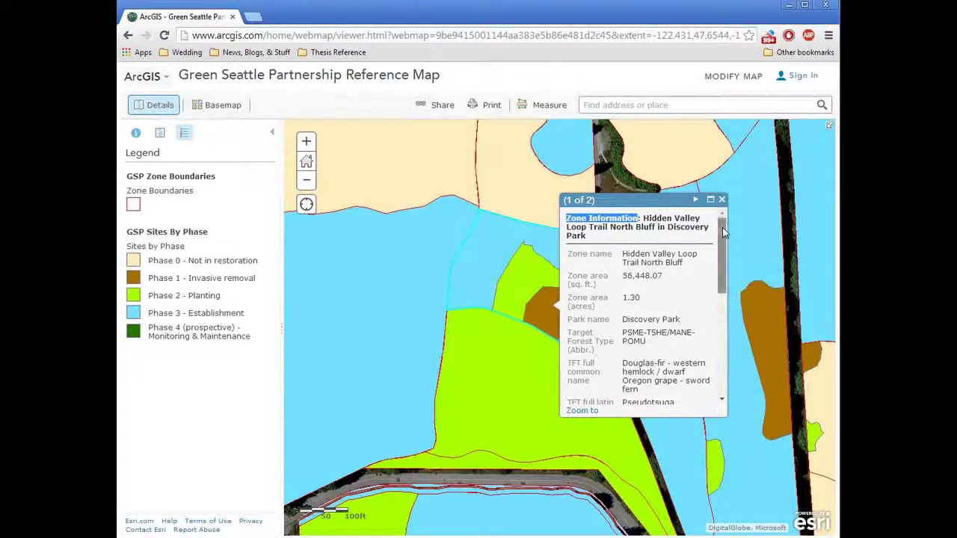
mouse_move(724, 232)
left_mouse_down()
mouse_move(726, 339)
mouse_move(724, 230)
left_mouse_up()
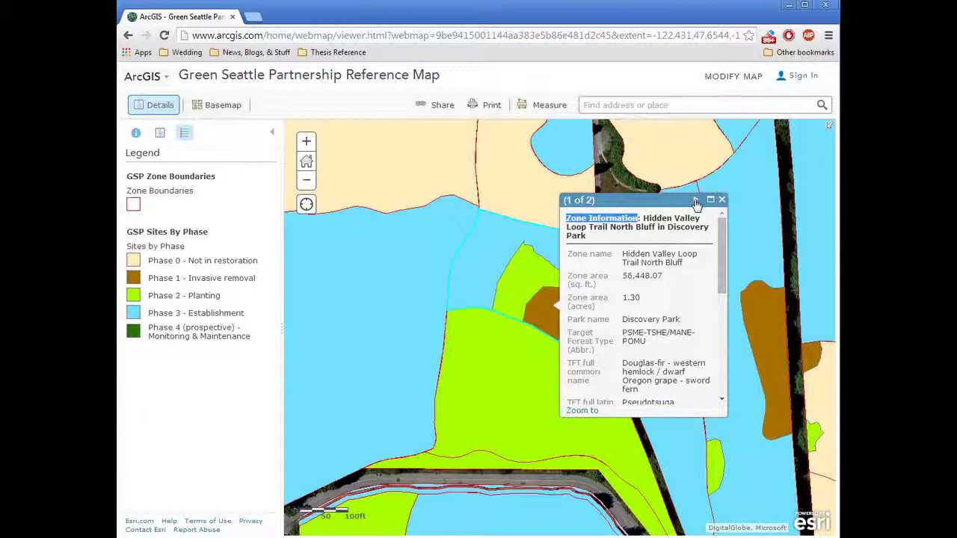
Review the Phase 1 Sites by Phase record, return to Zone Information, and close the popup
left_click(697, 201)
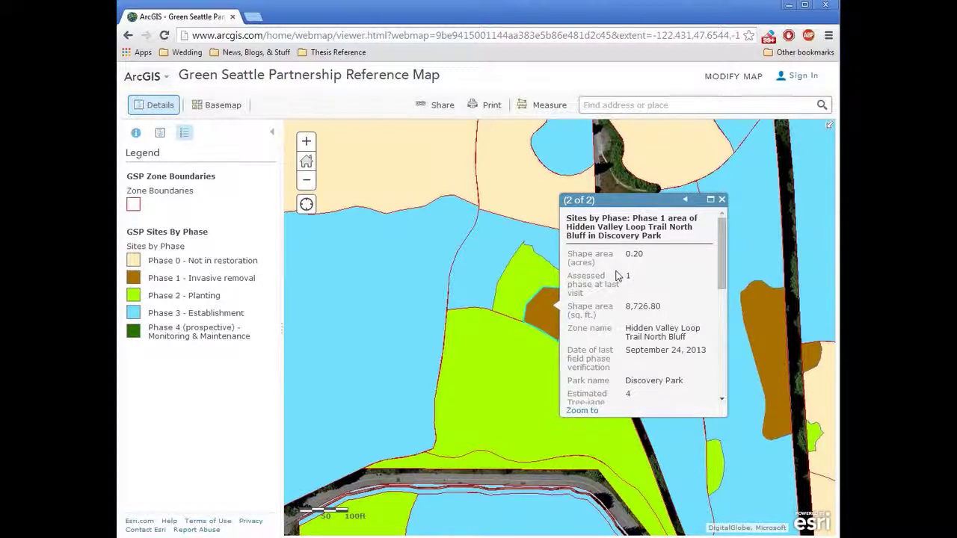
scroll(720, 249, "down", 1)
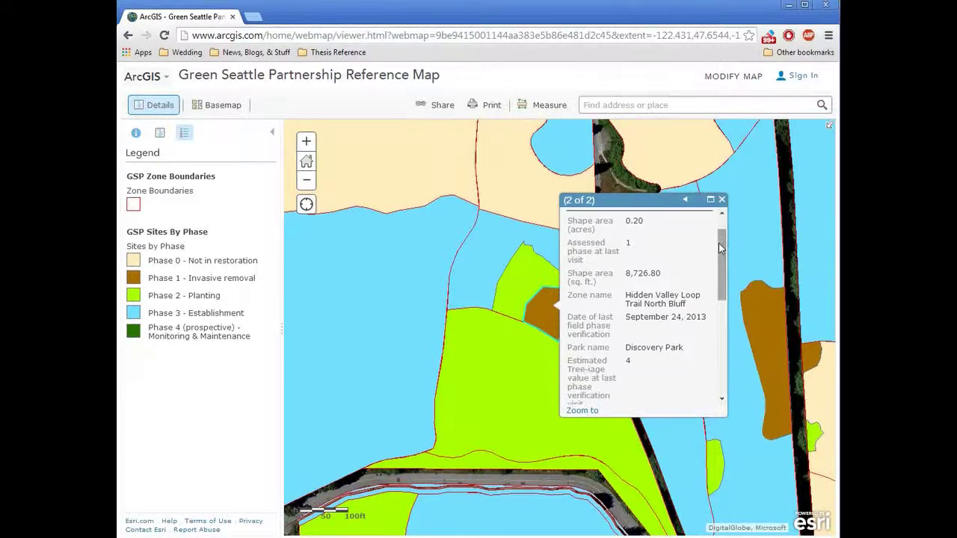
mouse_move(625, 318)
left_mouse_down()
mouse_move(697, 317)
mouse_move(626, 323)
mouse_move(638, 320)
left_mouse_up()
left_click(698, 316)
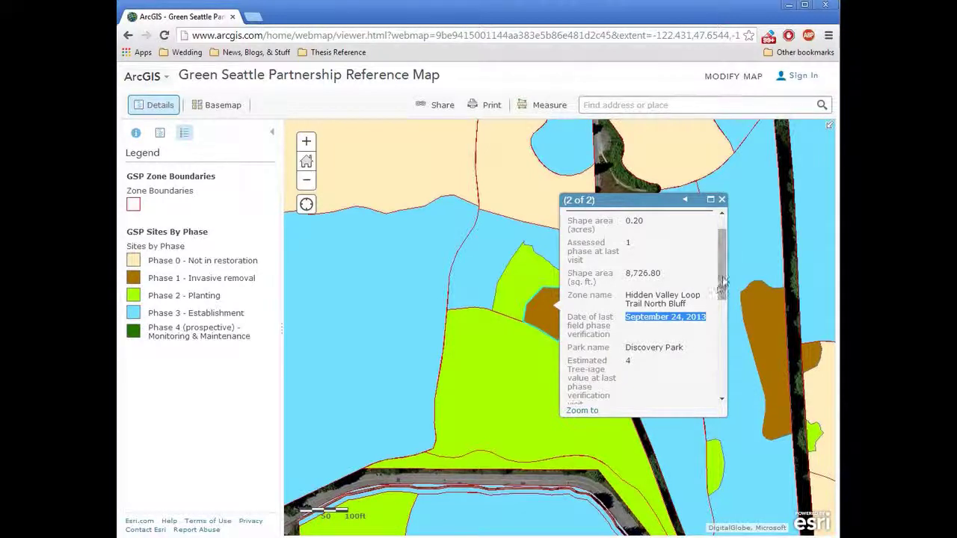
left_click_drag(724, 275, 723, 289)
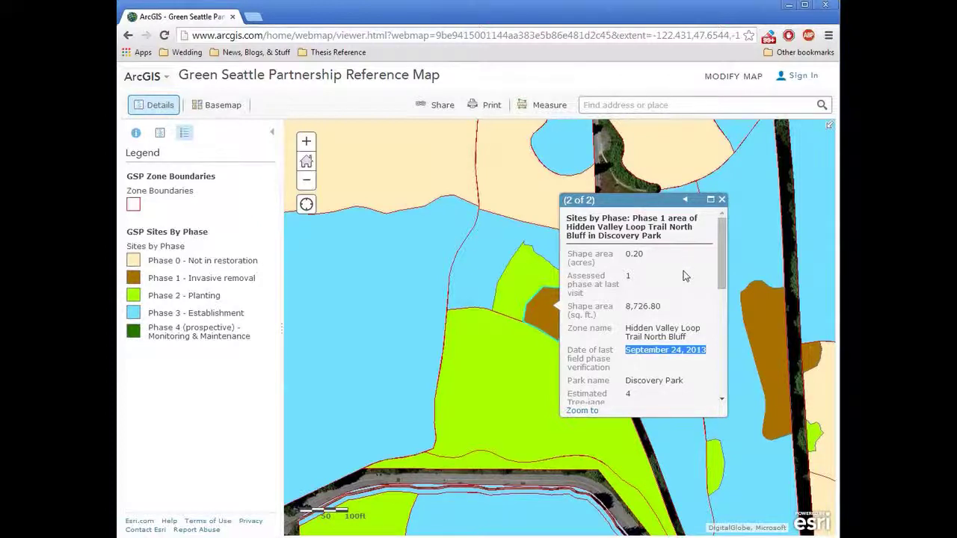
left_click(685, 199)
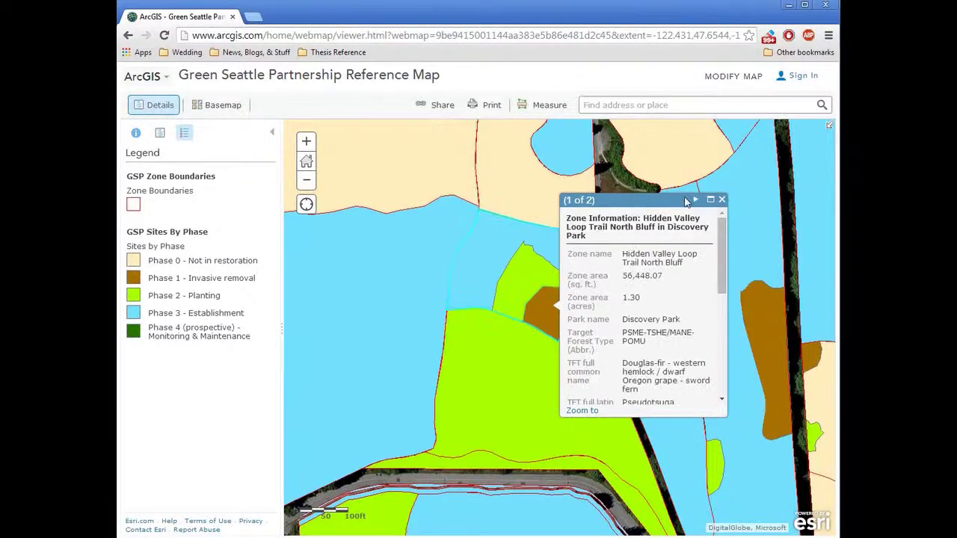
left_click(722, 201)
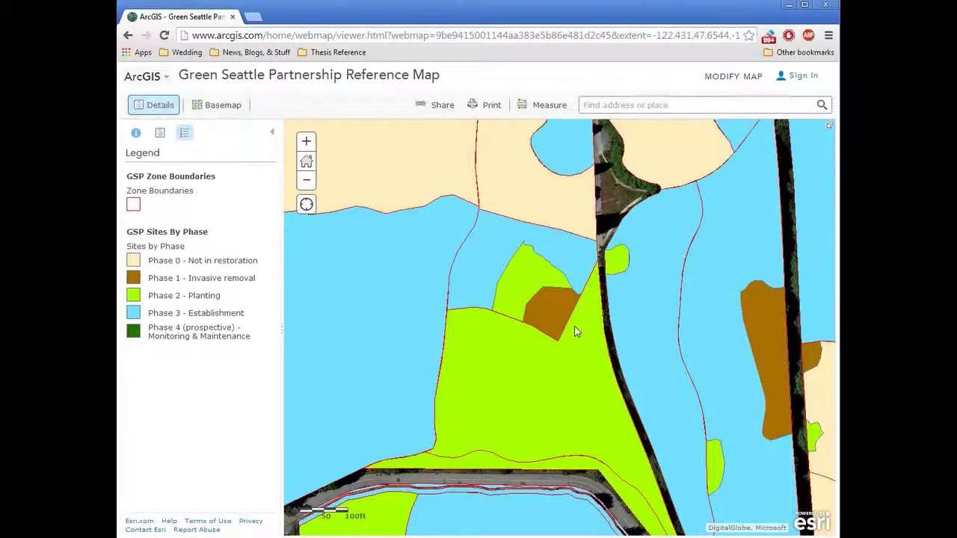
Make the GSP Sites By Phase layer mostly transparent from the layer list
left_click(161, 133)
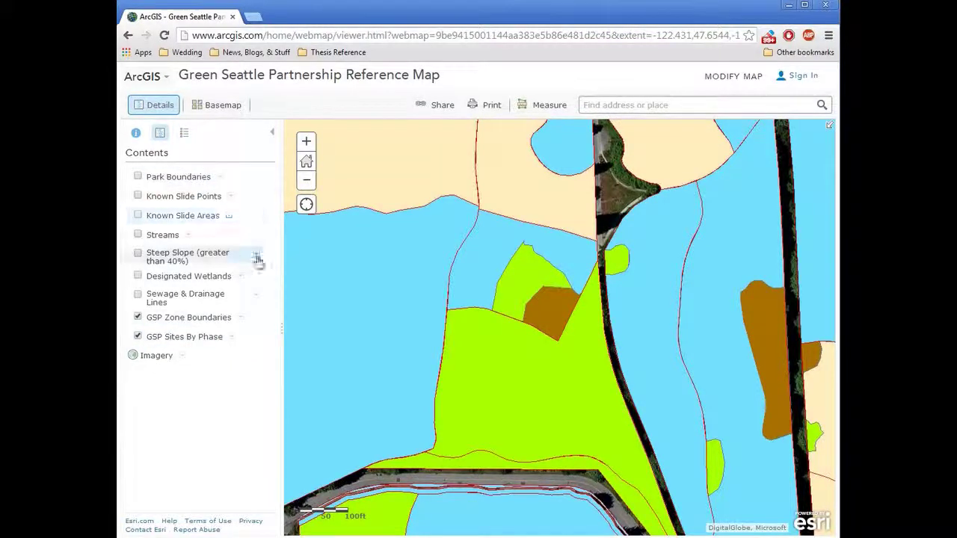
left_click(232, 338)
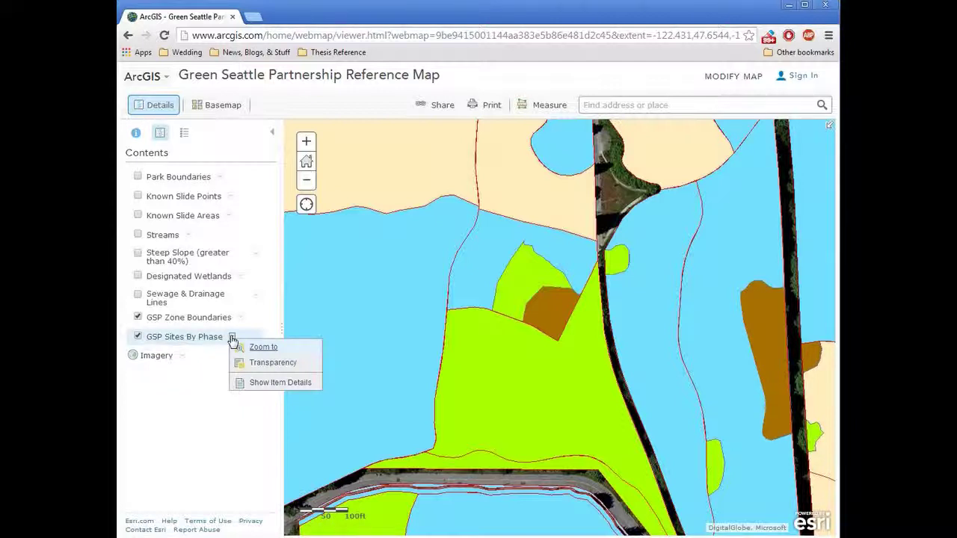
mouse_move(263, 363)
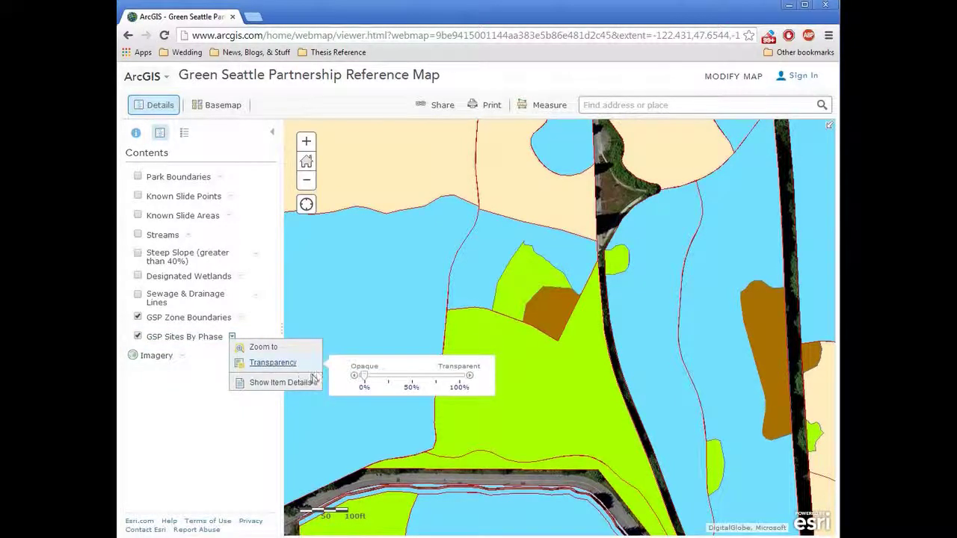
left_click_drag(366, 378, 436, 383)
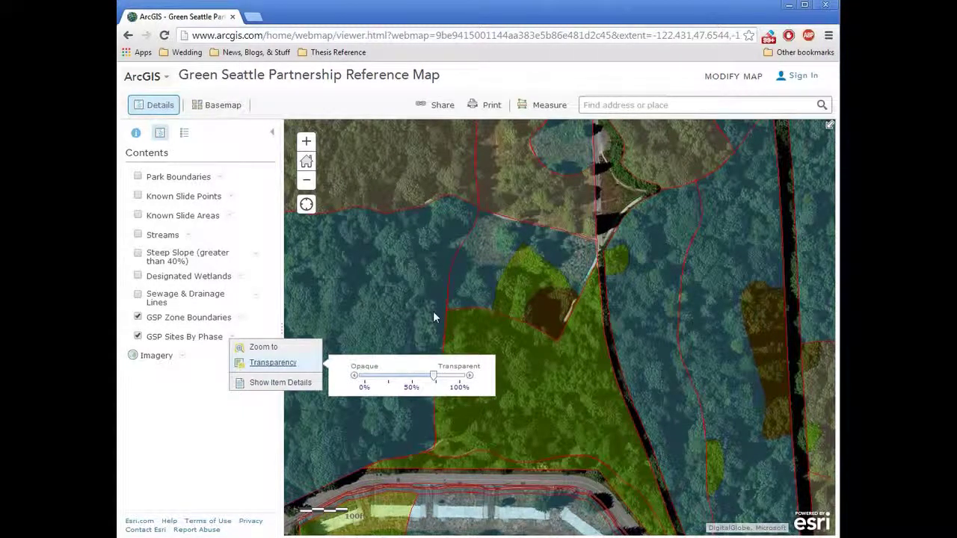
left_click(246, 432)
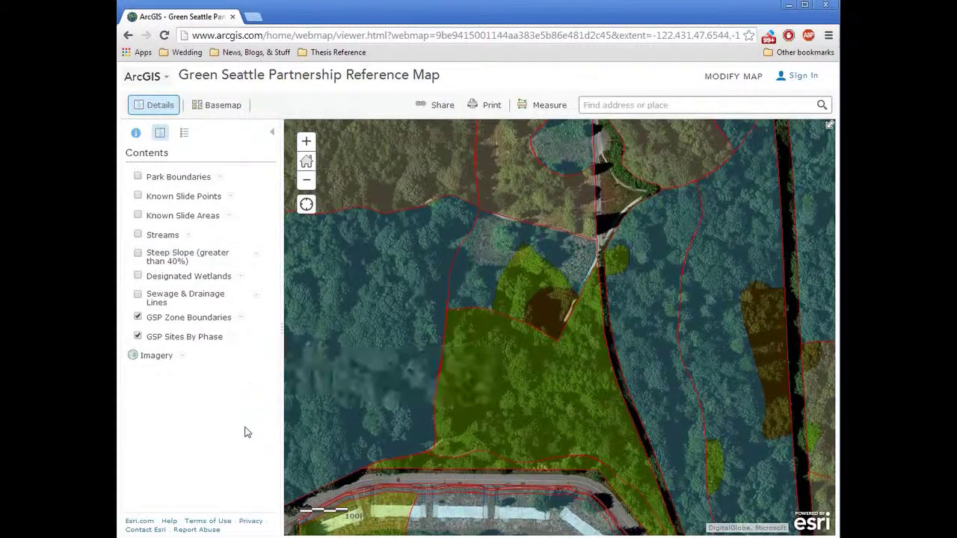
Zoom out two levels for a wider view of Discovery Park and its shoreline
left_click(310, 180)
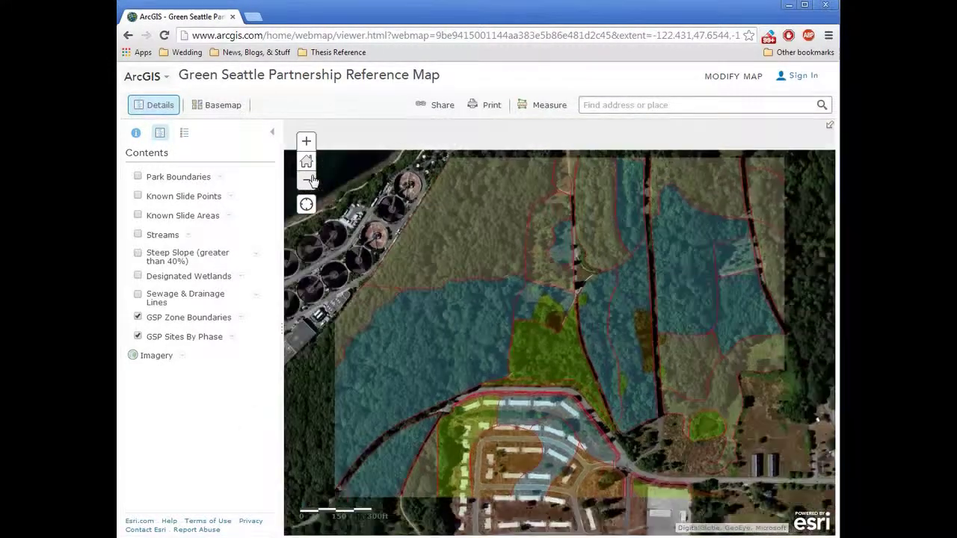
left_click(310, 180)
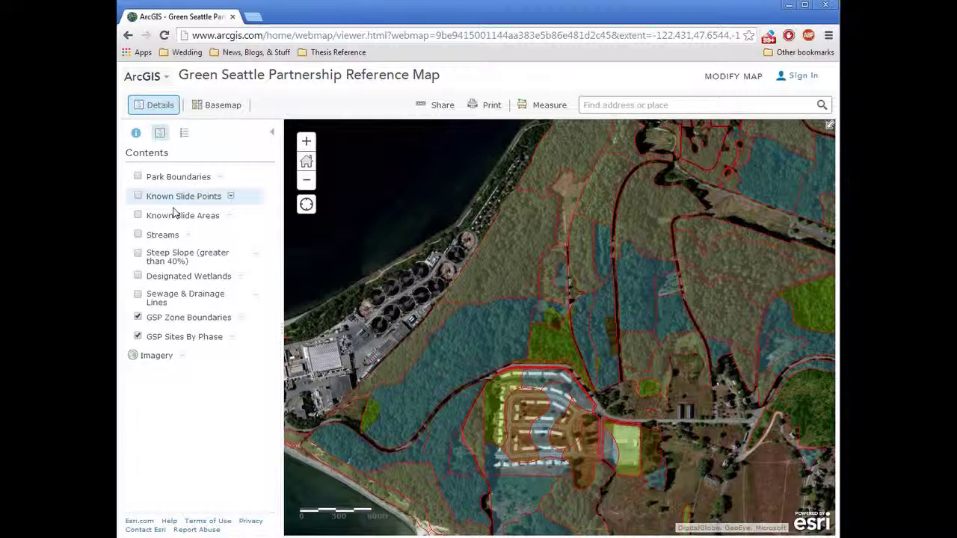
left_click(139, 256)
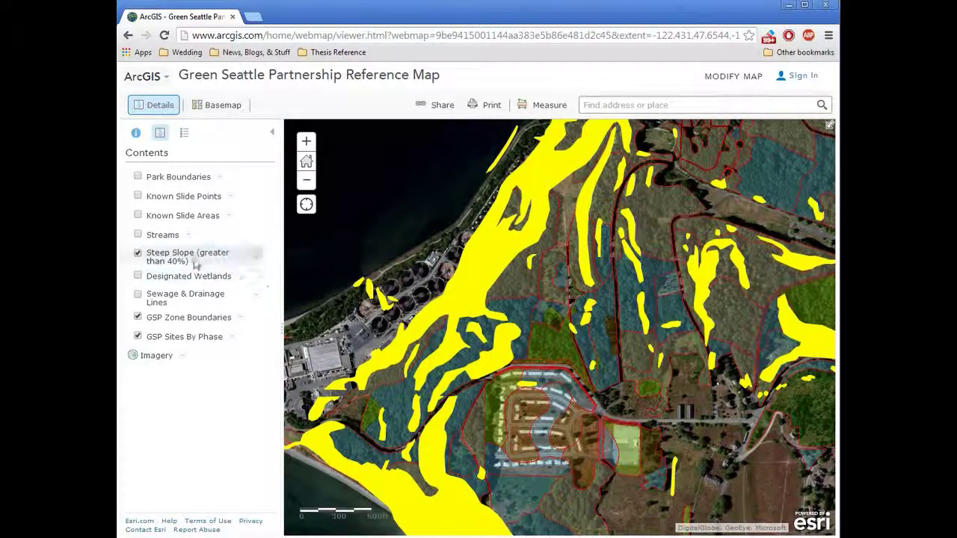
left_click(138, 254)
left_click(137, 276)
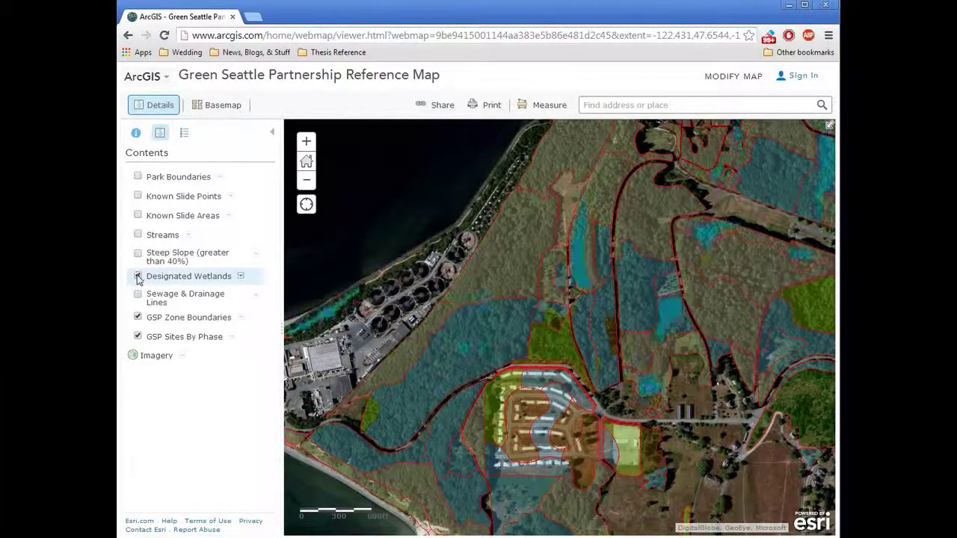
left_click(138, 277)
left_click(137, 296)
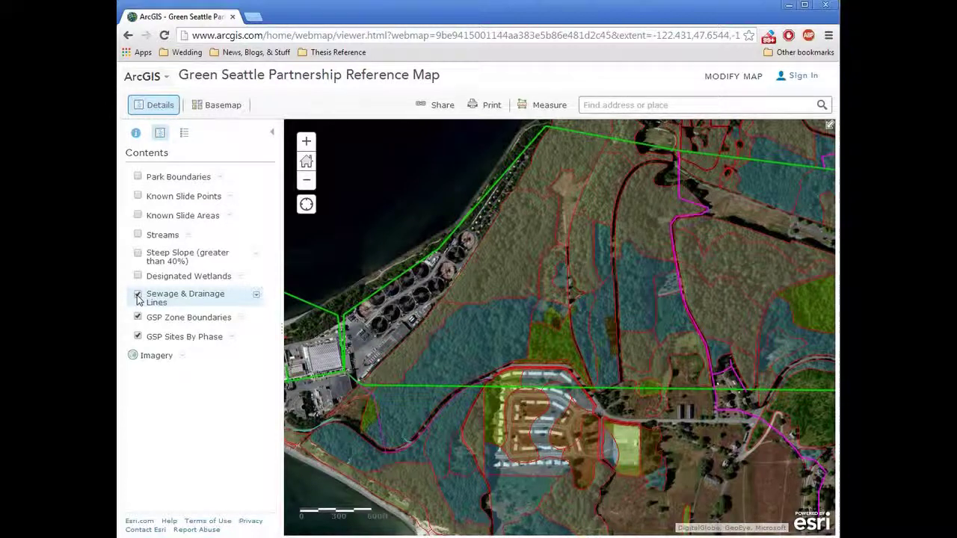
left_click(138, 297)
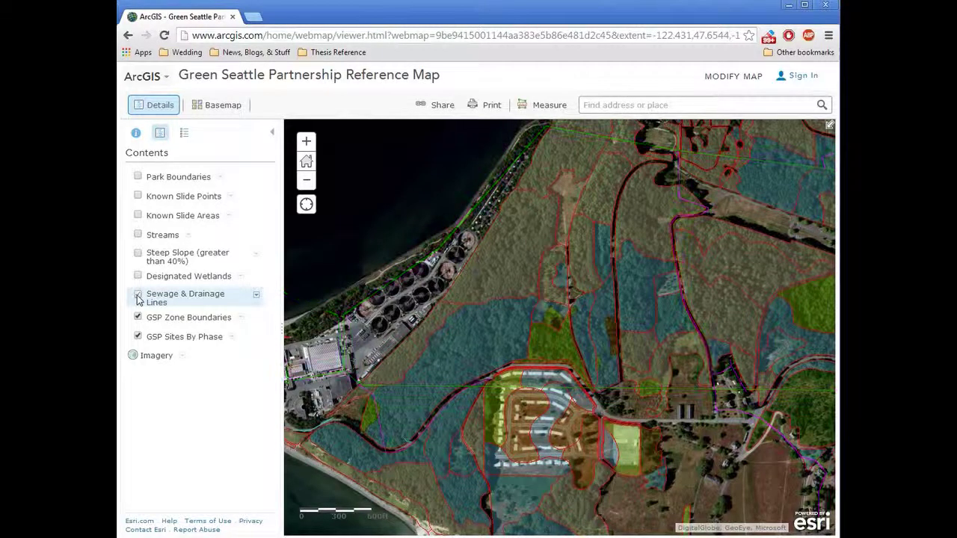
left_click(138, 178)
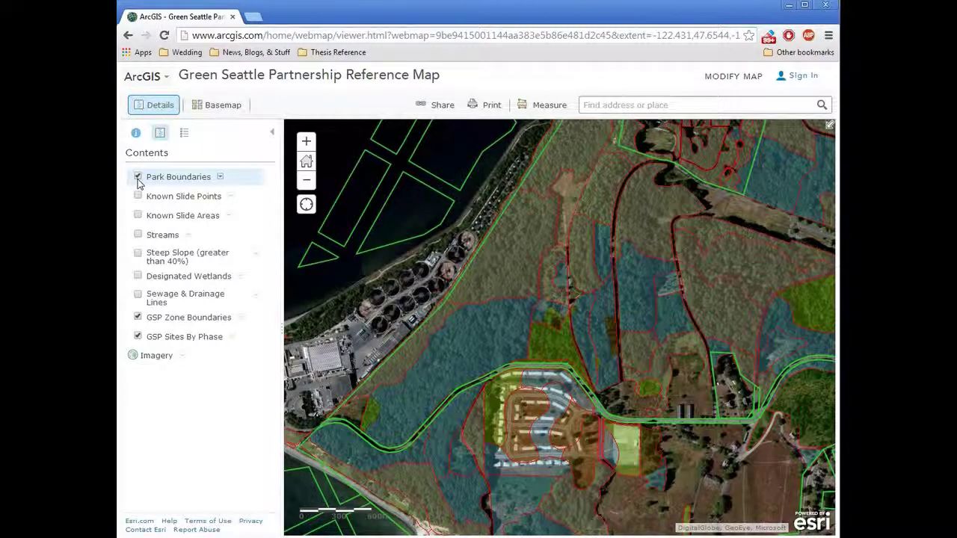
left_click(137, 180)
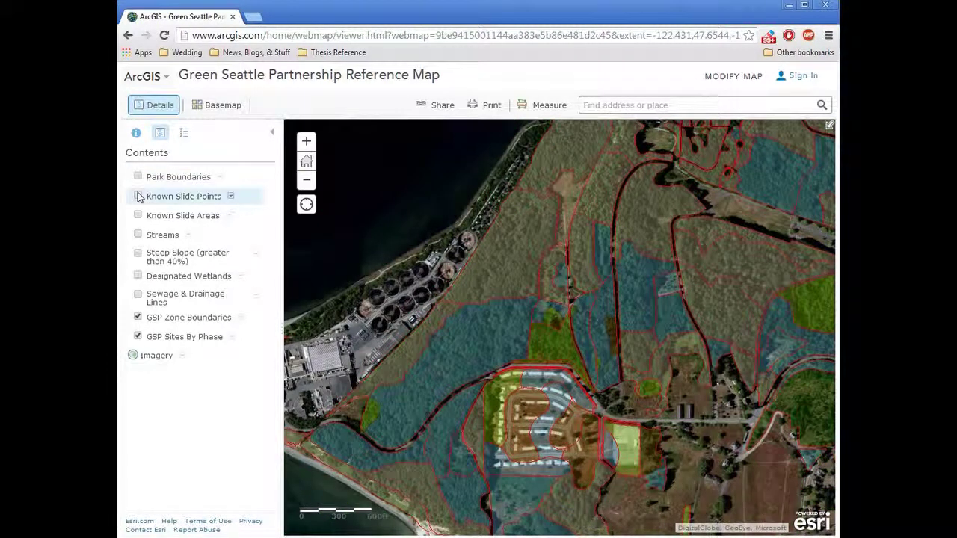
Turn on Known Slide Points and zoom out to include the southern shoreline
left_click(137, 196)
left_click_drag(546, 436, 484, 249)
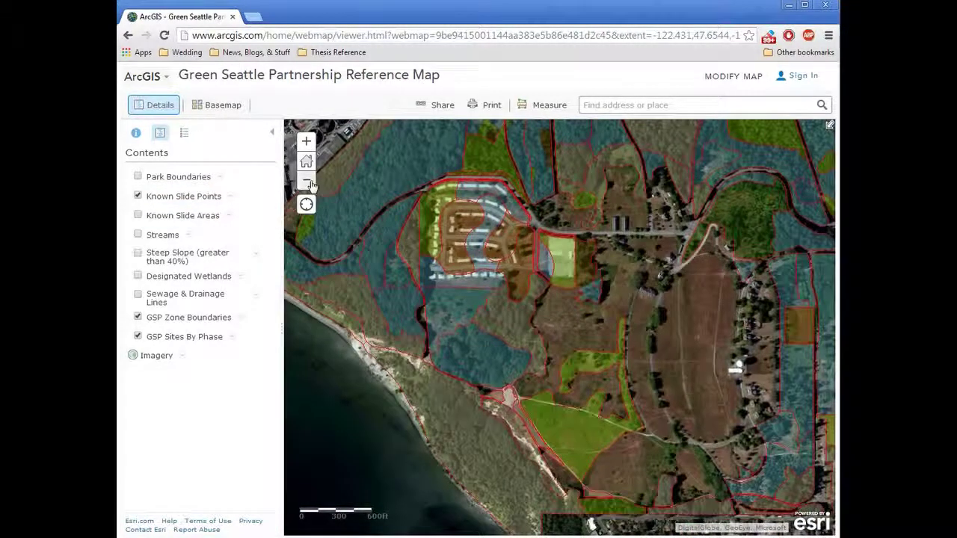
left_click(306, 181)
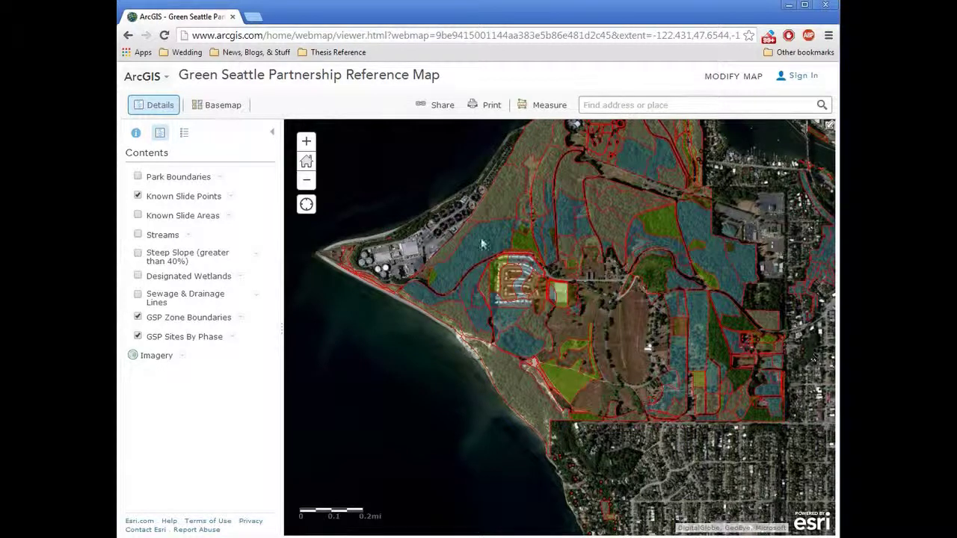
Try Known Slide Areas and Streams, turn all extra layers off, and open the basemap gallery
left_click(137, 197)
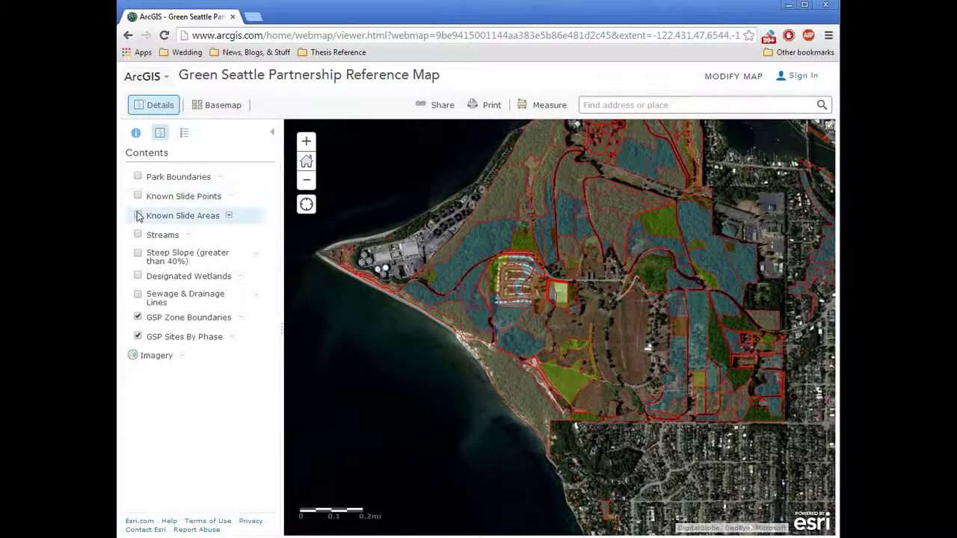
left_click(137, 216)
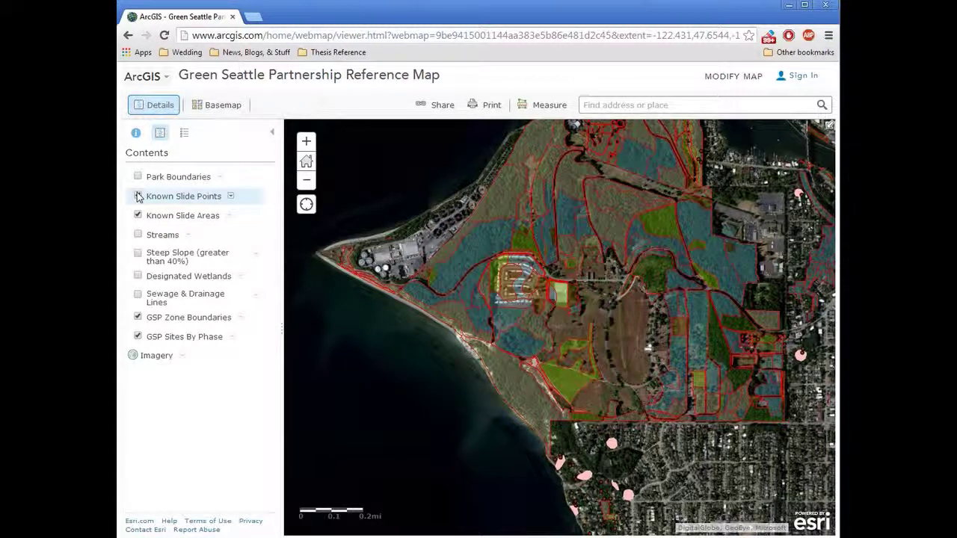
left_click(138, 197)
left_click(138, 216)
left_click(138, 235)
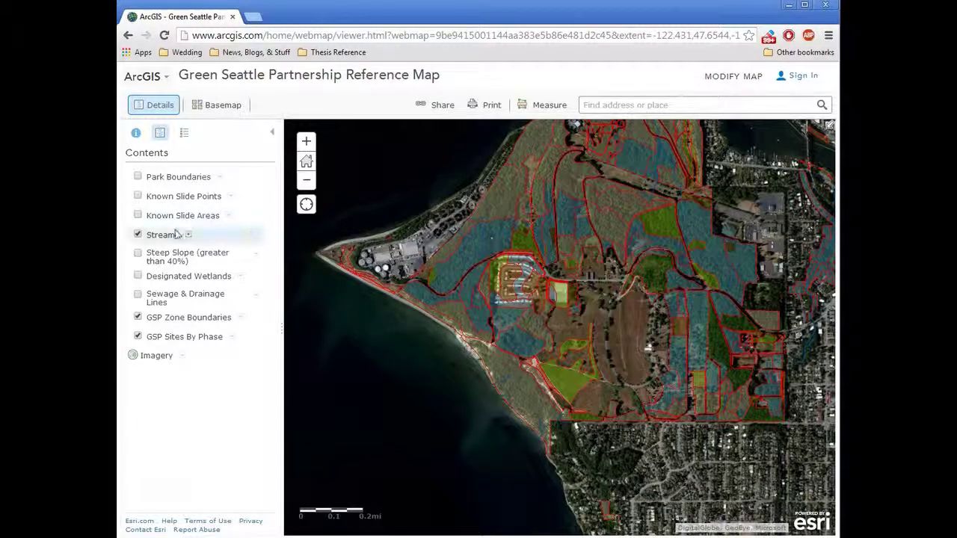
left_click(137, 237)
left_click(217, 113)
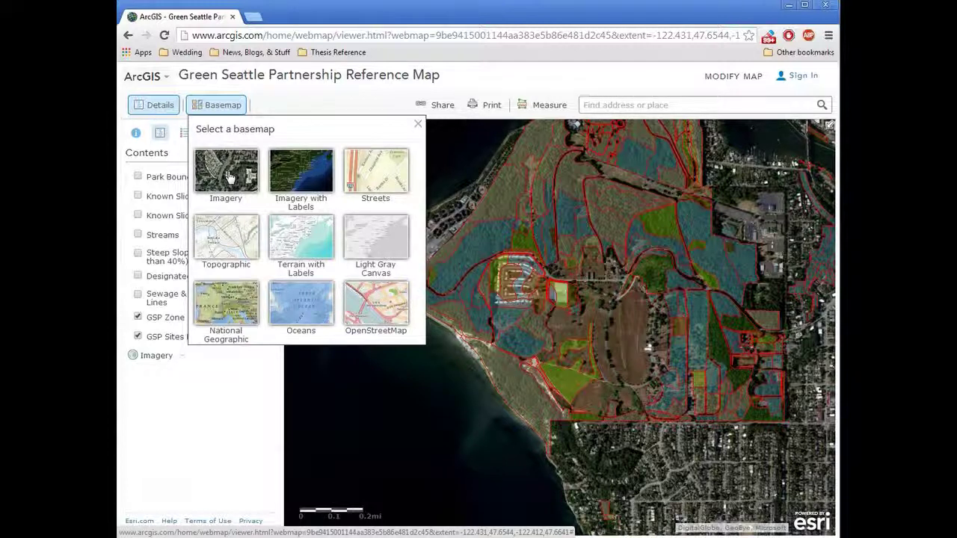
Switch the basemap to Streets, then Topographic, and finally National Geographic
left_click(372, 180)
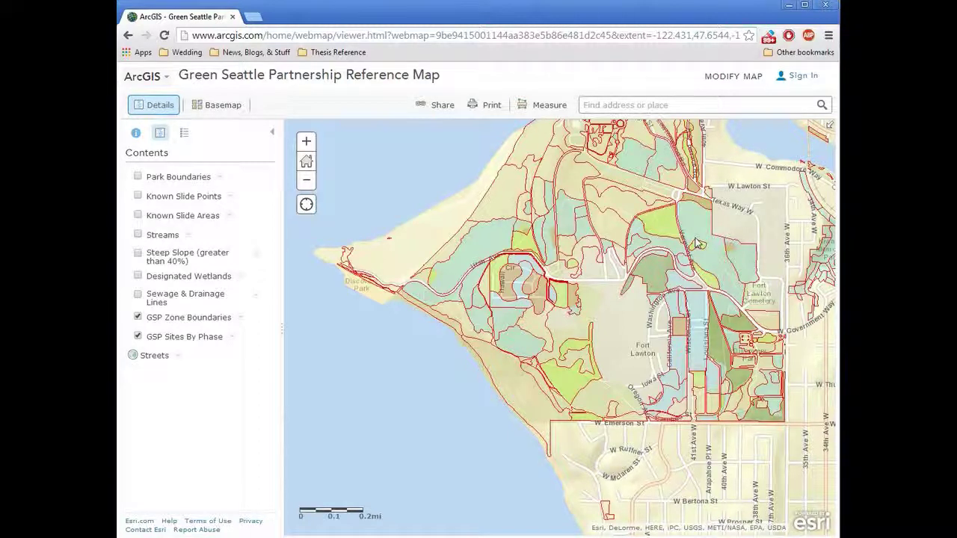
left_click(221, 108)
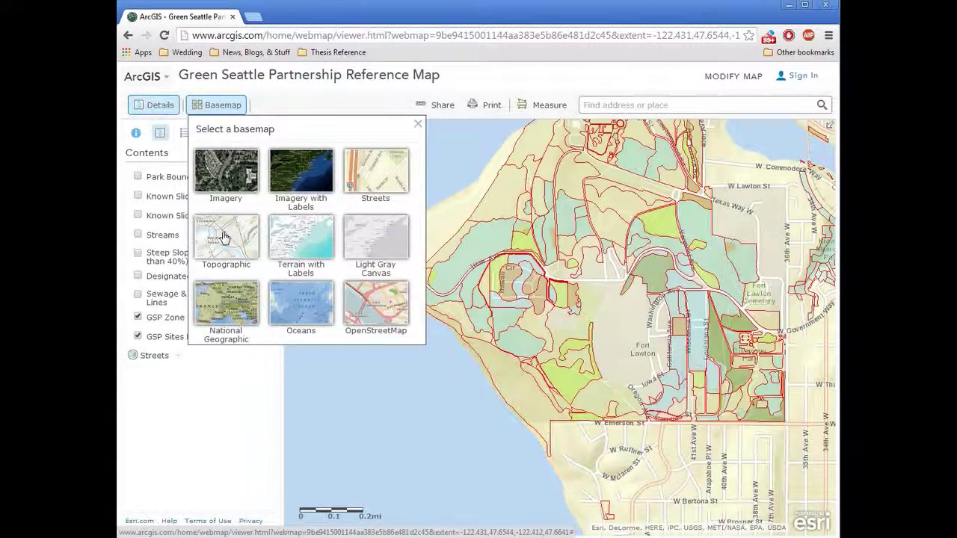
left_click(223, 237)
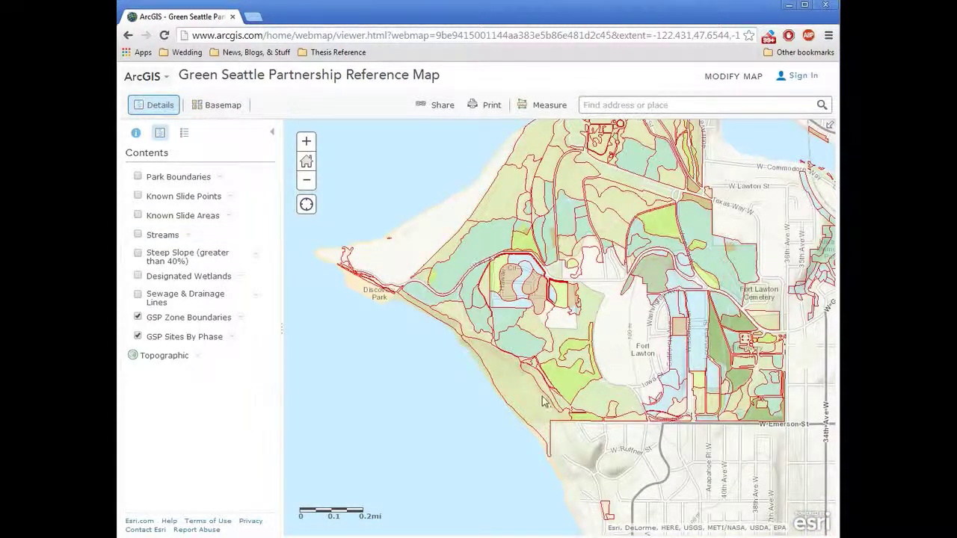
left_click(222, 110)
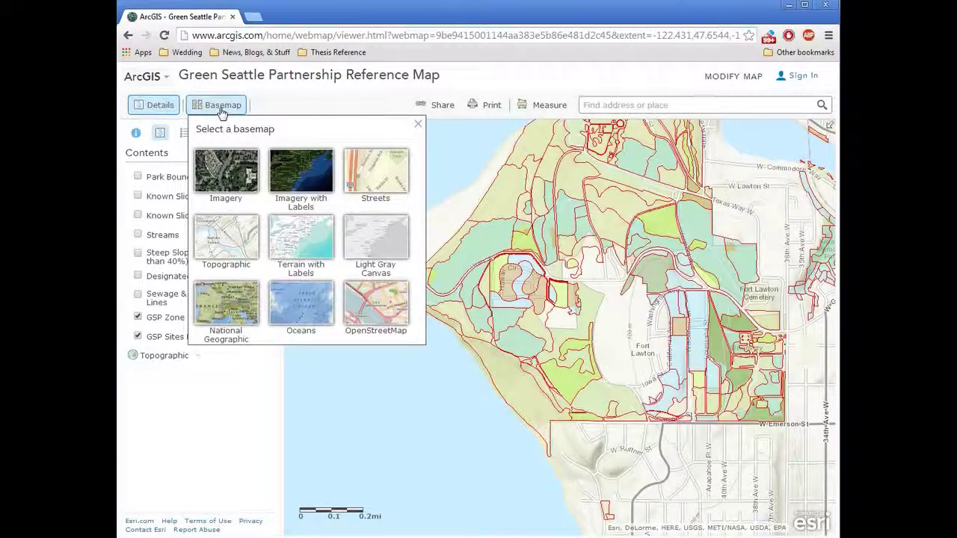
left_click(232, 297)
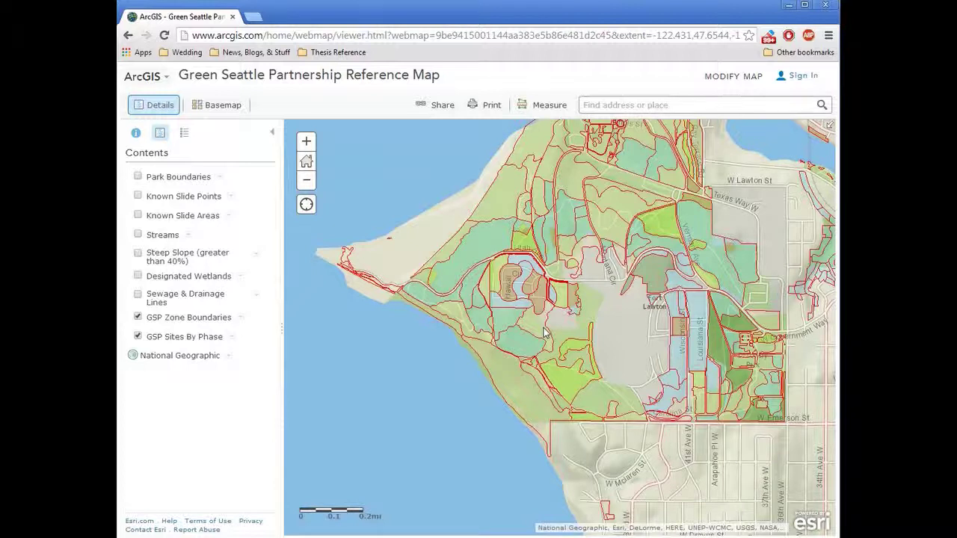
Frame the park's western shoreline by Utah Ave and open the Measure tool
left_click(307, 185)
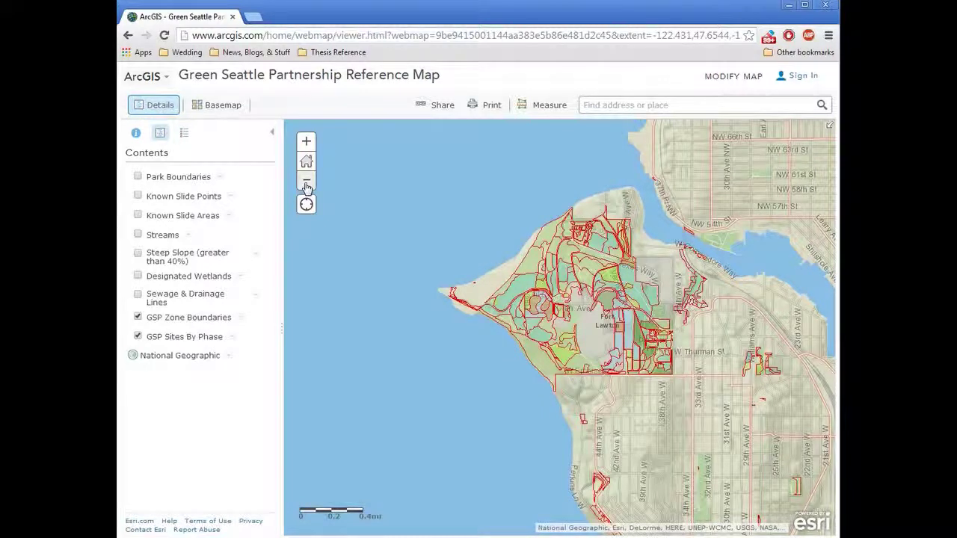
left_click(306, 142)
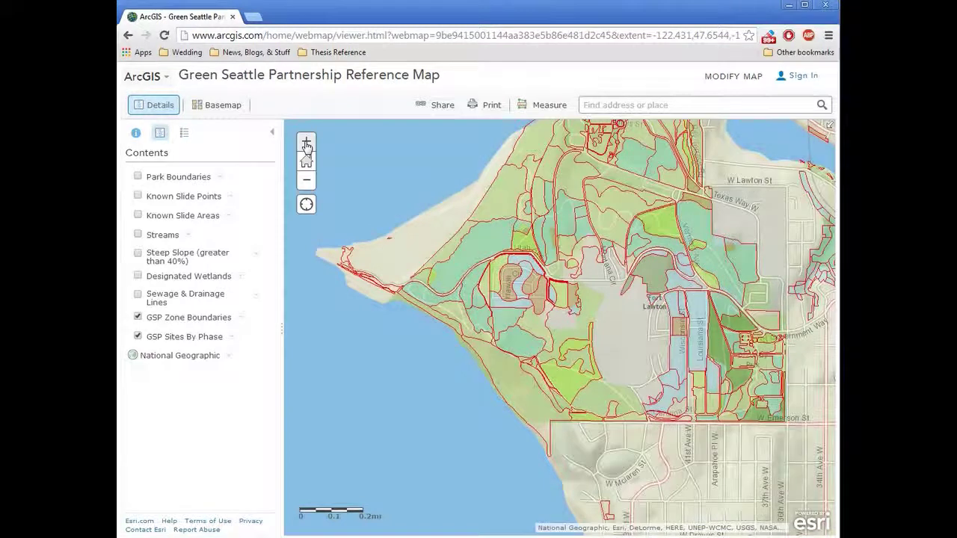
left_click(306, 143)
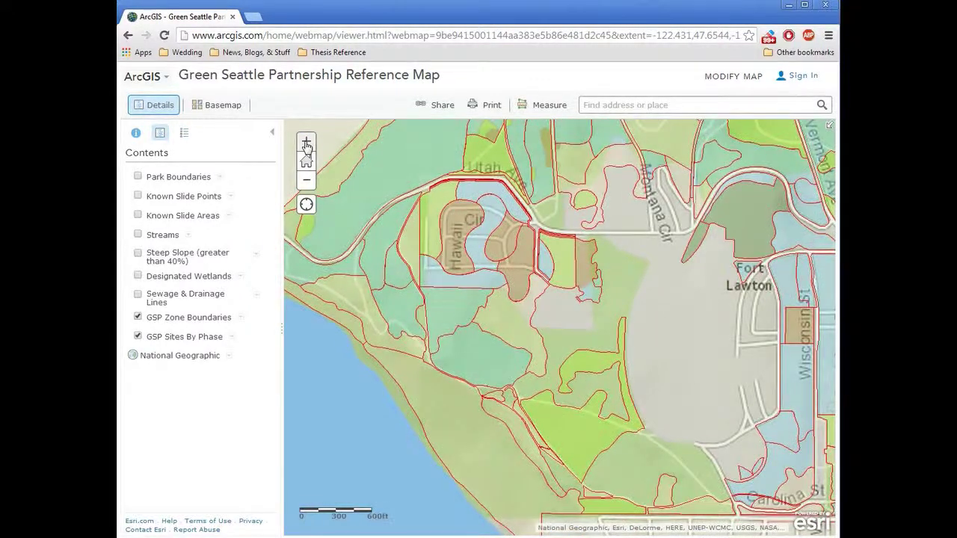
mouse_move(367, 303)
left_mouse_down()
mouse_move(605, 279)
mouse_move(637, 296)
mouse_move(727, 304)
left_mouse_up()
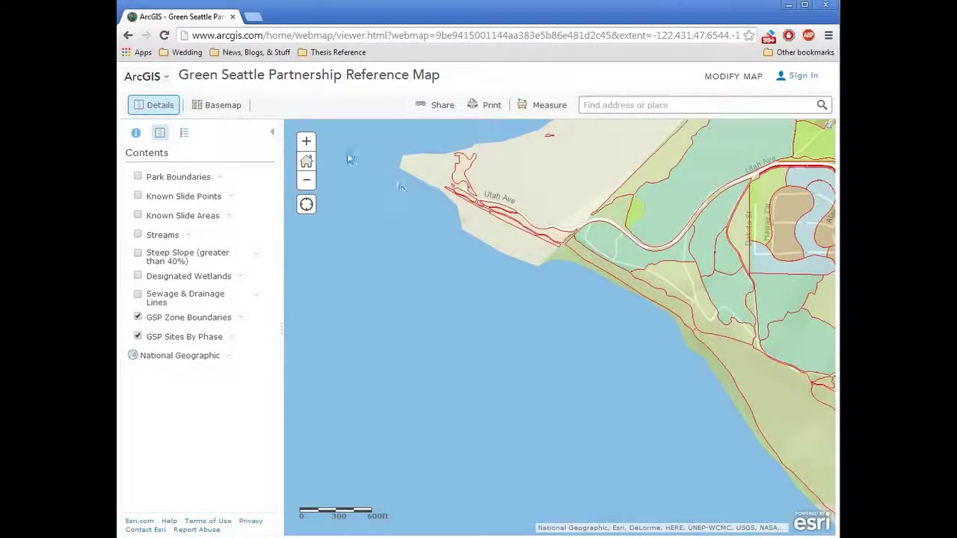
left_click(304, 140)
left_click_drag(607, 214, 521, 360)
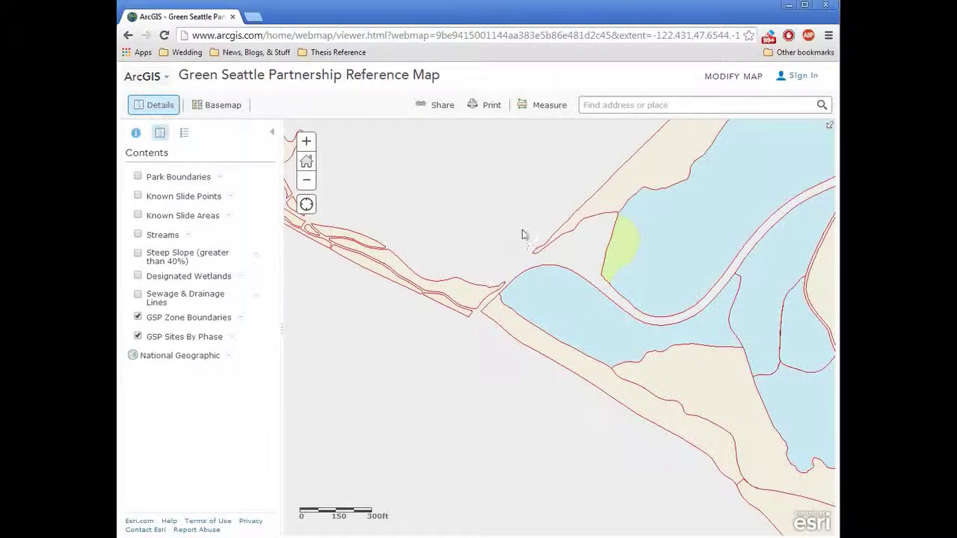
left_click(312, 180)
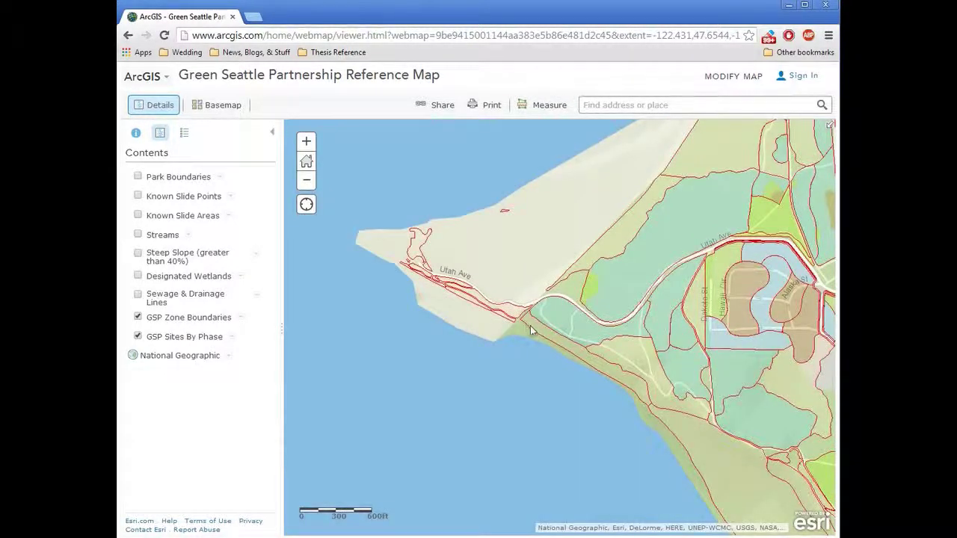
left_click(549, 111)
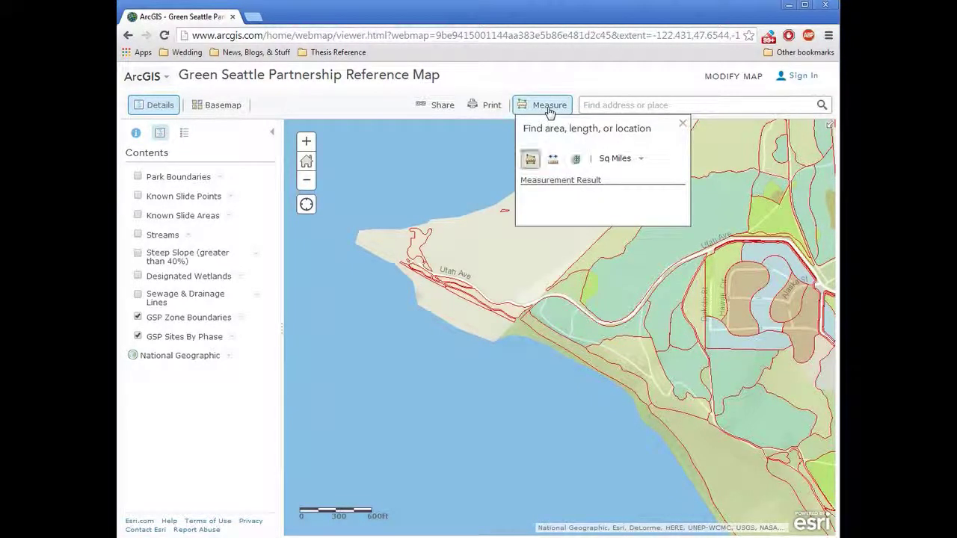
Measure a small shoreline strip polygon in Sq Feet, giving 18,357.3 Sq Feet
left_click(641, 163)
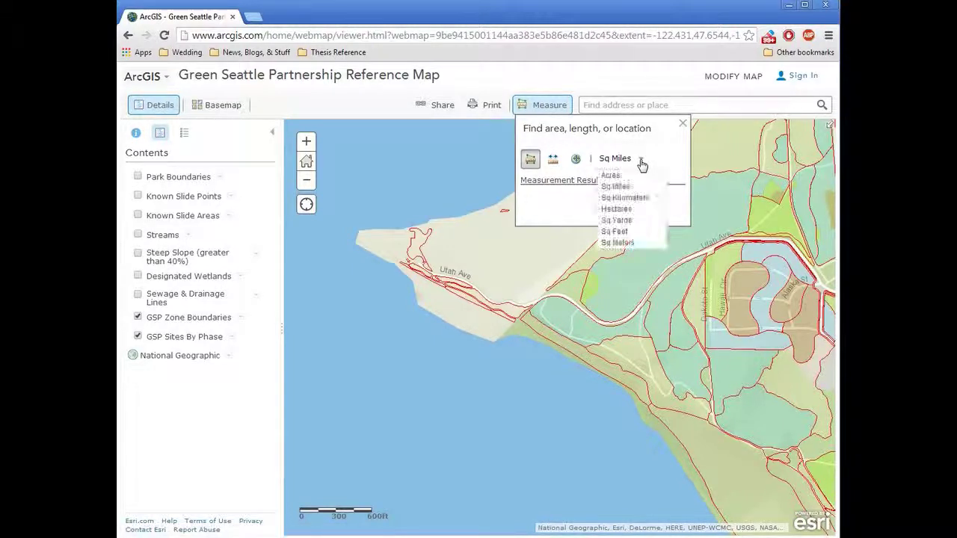
left_click(615, 232)
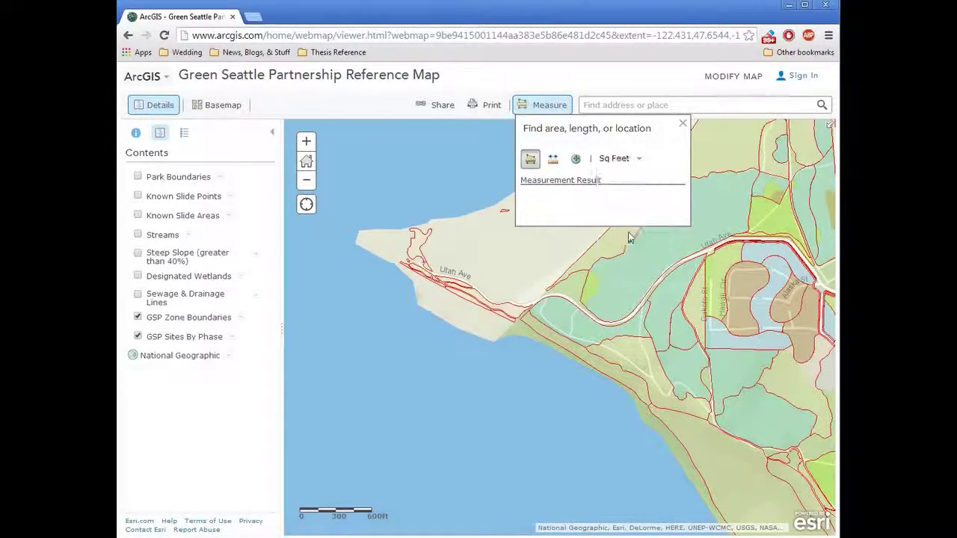
left_click(543, 337)
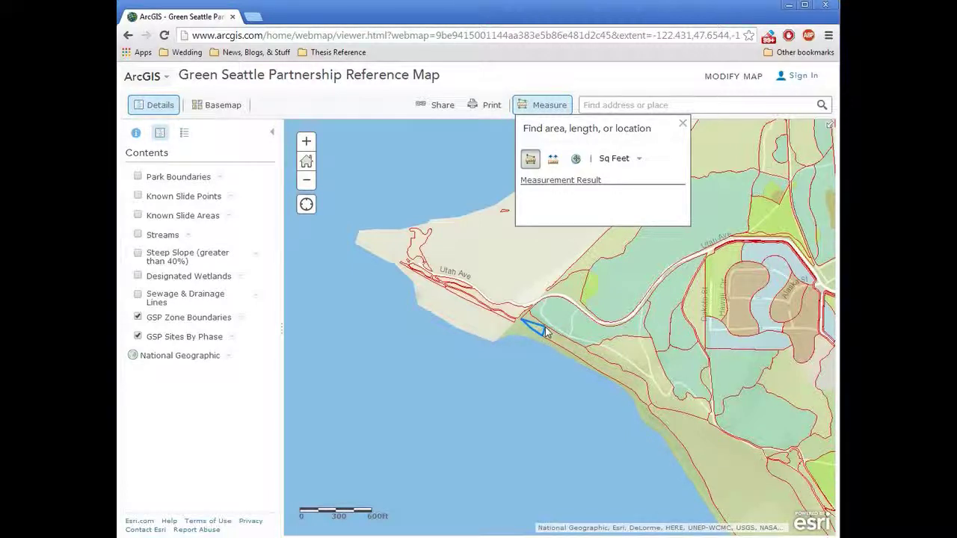
left_click(545, 327)
double_click(530, 317)
Zoom in and centre the measured strip, then open the basemap gallery
left_click(307, 143)
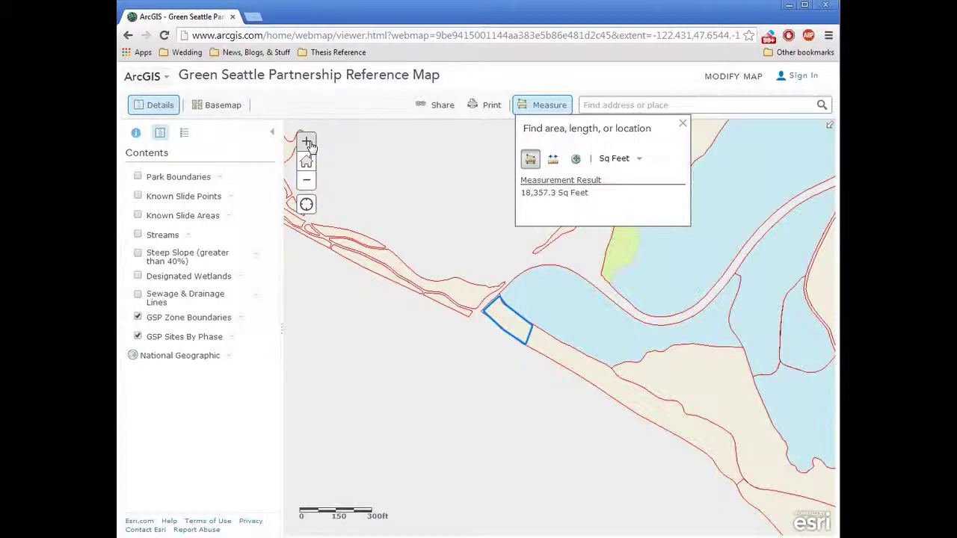
left_click(307, 143)
left_click_drag(378, 337, 480, 363)
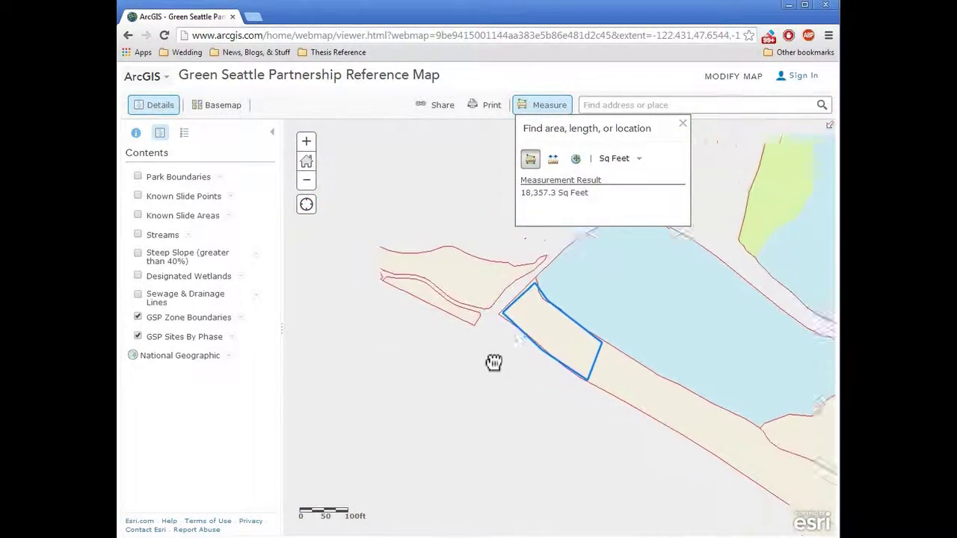
left_click(217, 105)
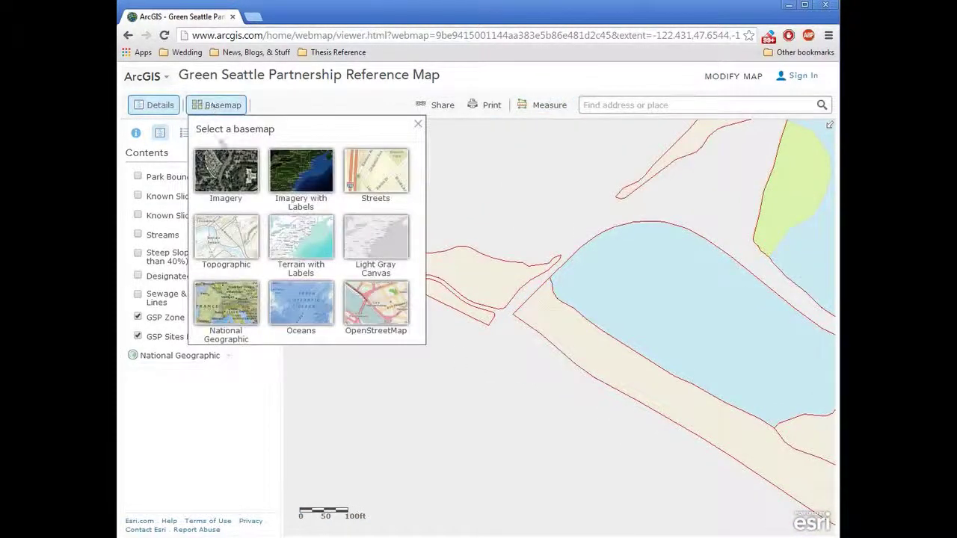
Switch the basemap to Imagery to show aerial photos beneath the GSP polygons
left_click(243, 171)
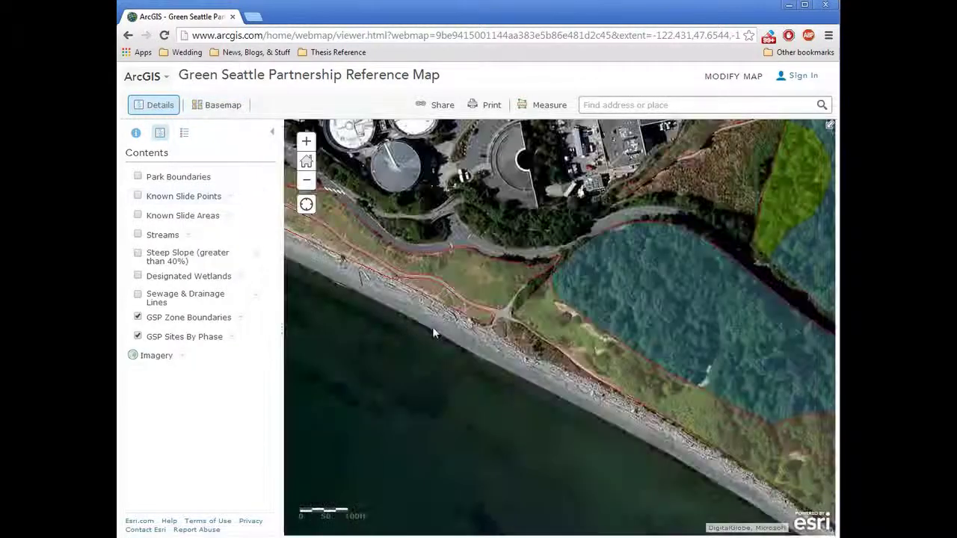